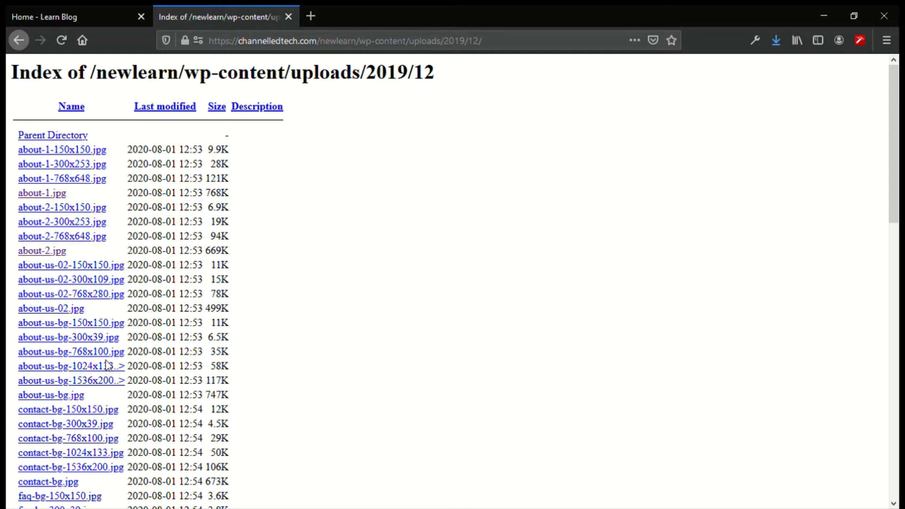
View the about-1-150x150.jpg thumbnail from the uploads listing, then close it.
{"action": "scroll", "coordinate": [108, 366], "scroll_direction": "down", "scroll_amount": 15}
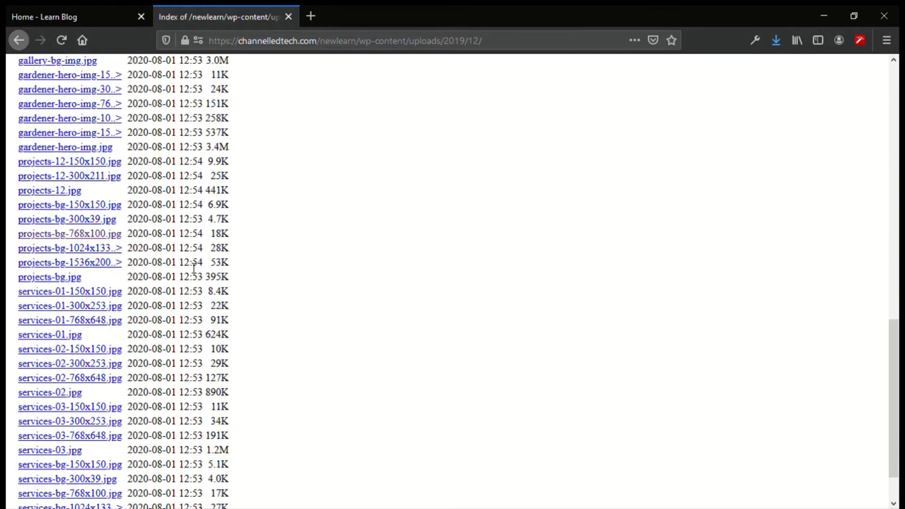
{"action": "key", "text": "Home"}
{"action": "left_click", "coordinate": [74, 152]}
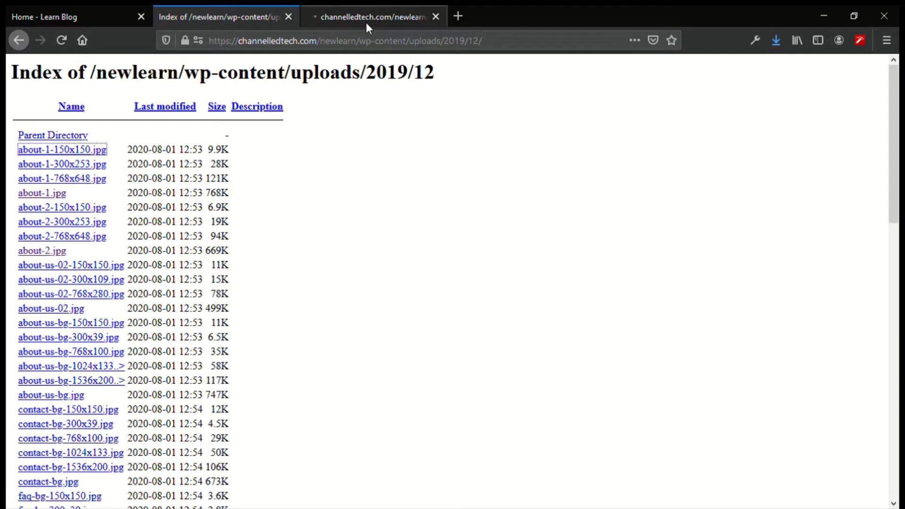
{"action": "left_click", "coordinate": [366, 21]}
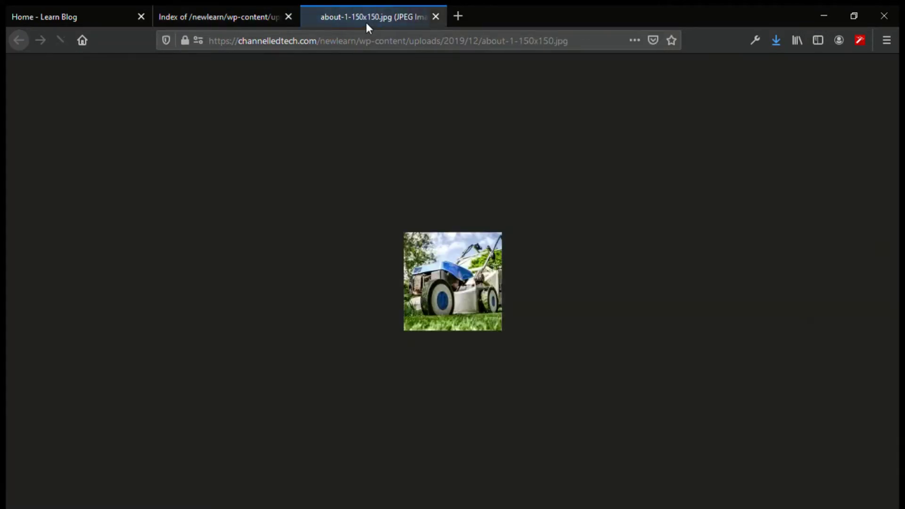
{"action": "left_click", "coordinate": [435, 20]}
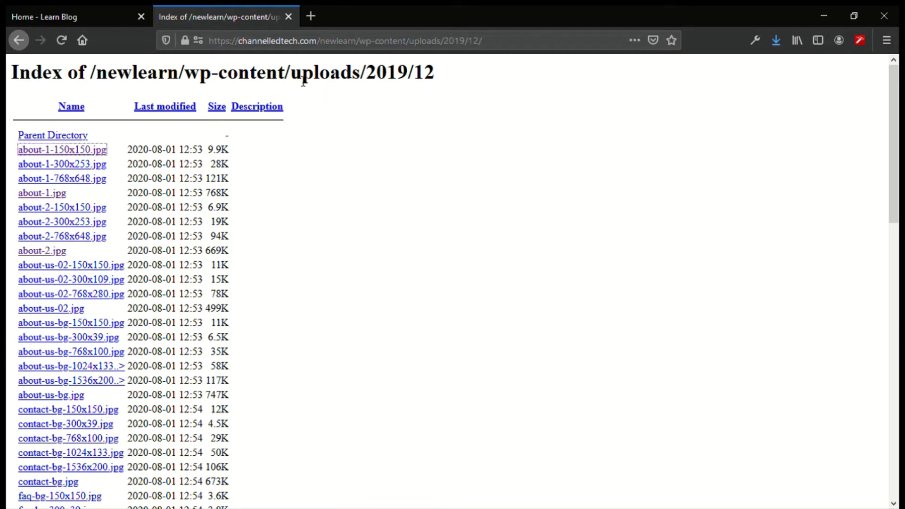
Inspect the About Us lawnmower image on the Learn Blog homepage to reveal its about-1.jpg source.
{"action": "left_click", "coordinate": [88, 22]}
{"action": "scroll", "coordinate": [402, 207], "scroll_direction": "up", "scroll_amount": 10}
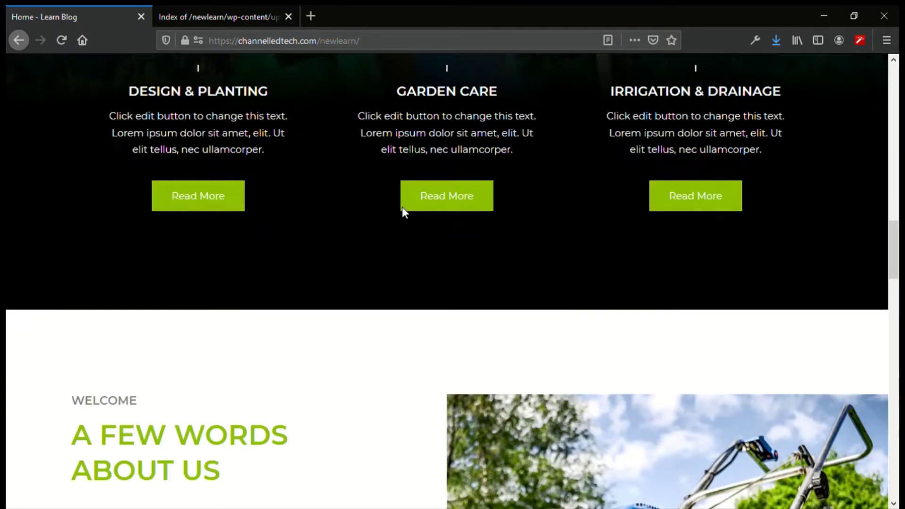
{"action": "scroll", "coordinate": [402, 206], "scroll_direction": "up", "scroll_amount": 10}
{"action": "scroll", "coordinate": [402, 207], "scroll_direction": "down", "scroll_amount": 5}
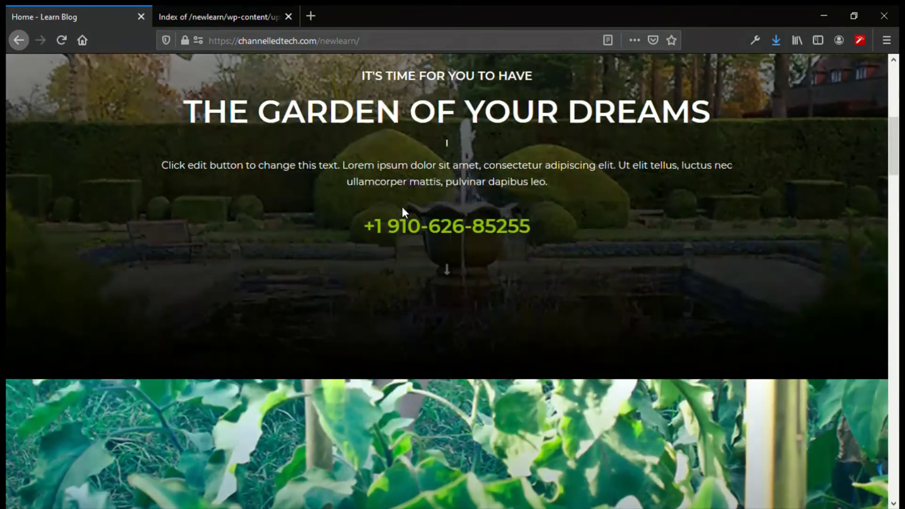
{"action": "scroll", "coordinate": [402, 207], "scroll_direction": "down", "scroll_amount": 15}
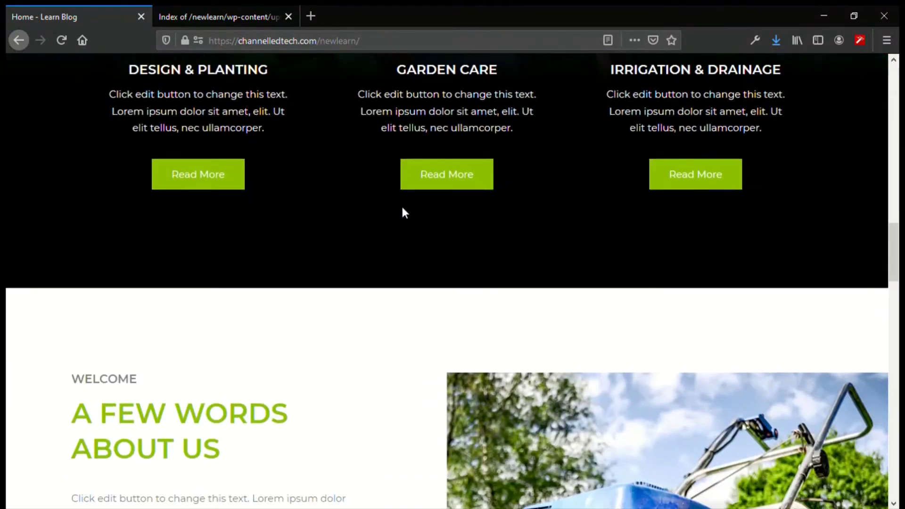
{"action": "scroll", "coordinate": [404, 209], "scroll_direction": "down", "scroll_amount": 3}
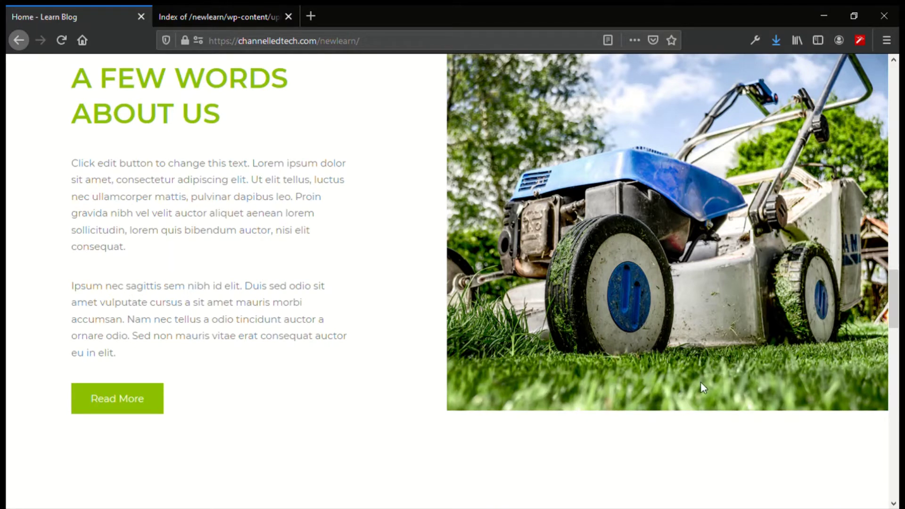
{"action": "key", "text": "ctrl+shift+i"}
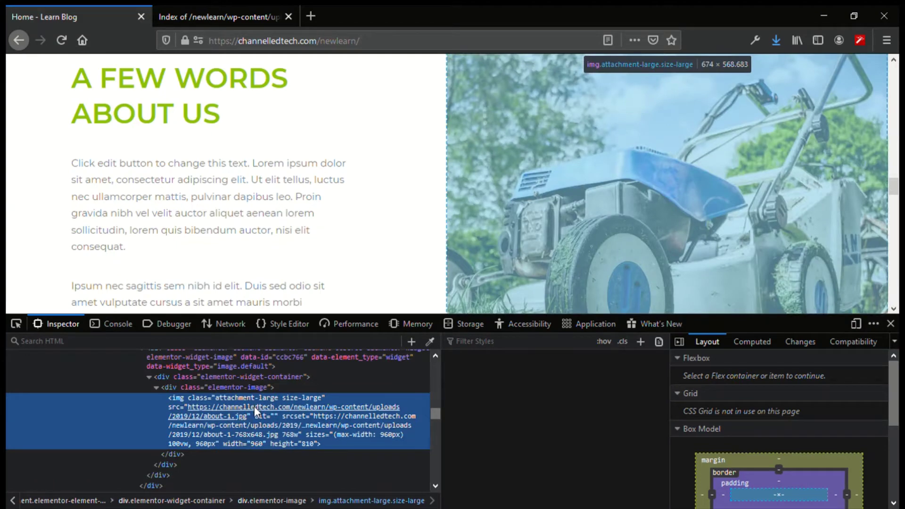
Copy the about-1.jpg source URL and load the image directly in a new tab.
{"action": "double_click", "coordinate": [260, 413]}
{"action": "key", "text": "ctrl+c"}
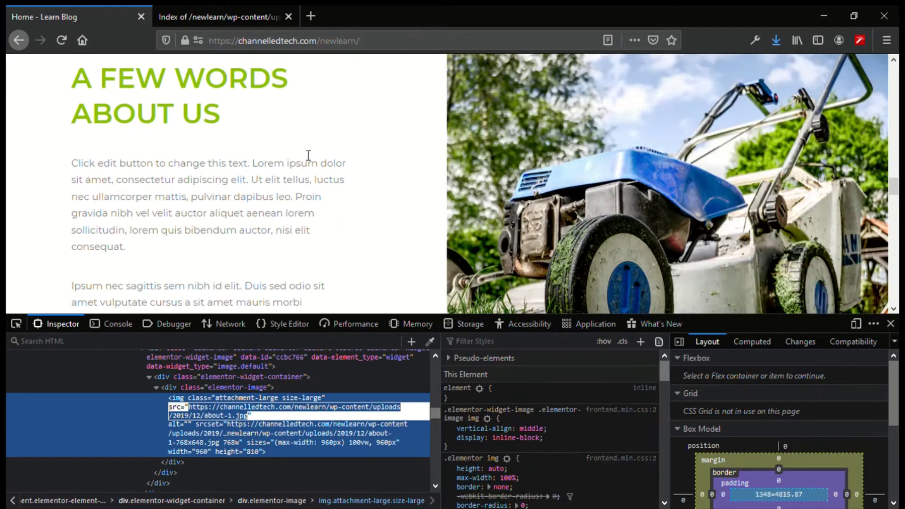
{"action": "left_click", "coordinate": [253, 16]}
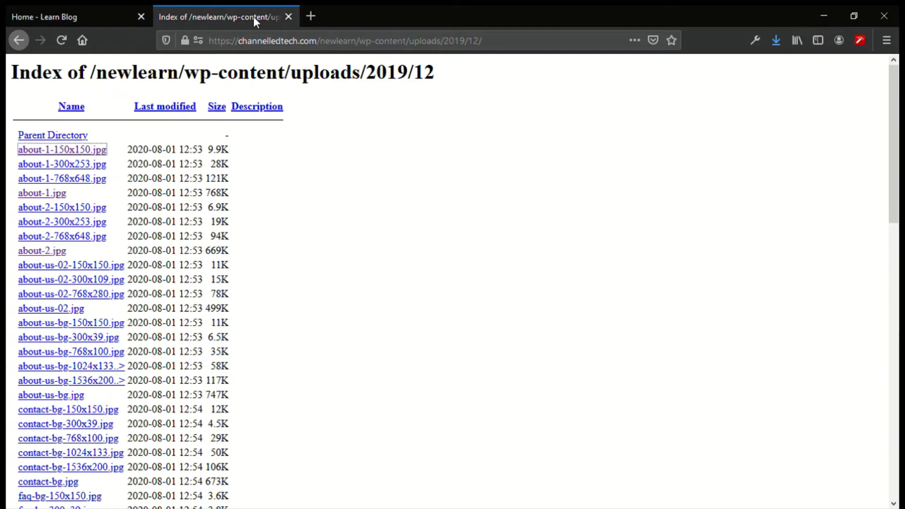
{"action": "left_click", "coordinate": [289, 17]}
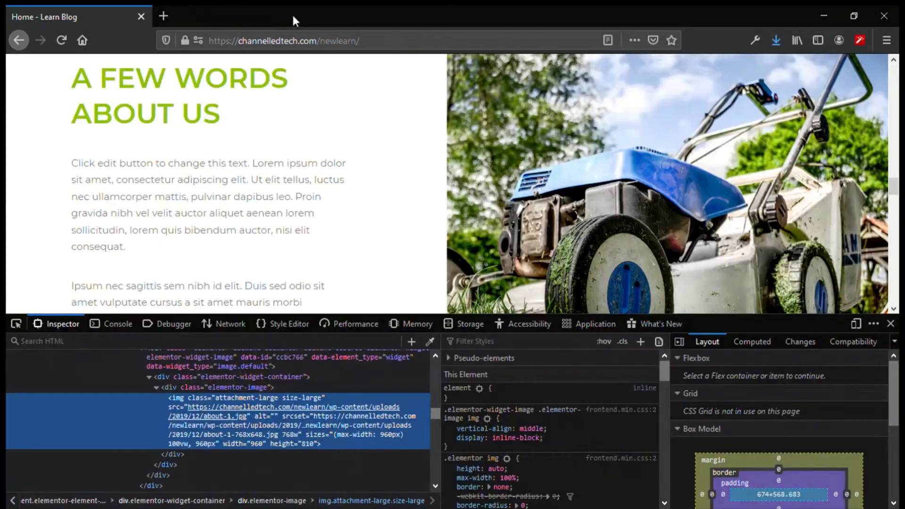
{"action": "left_click", "coordinate": [163, 15]}
{"action": "left_click", "coordinate": [300, 47]}
{"action": "key", "text": "ctrl+v"}
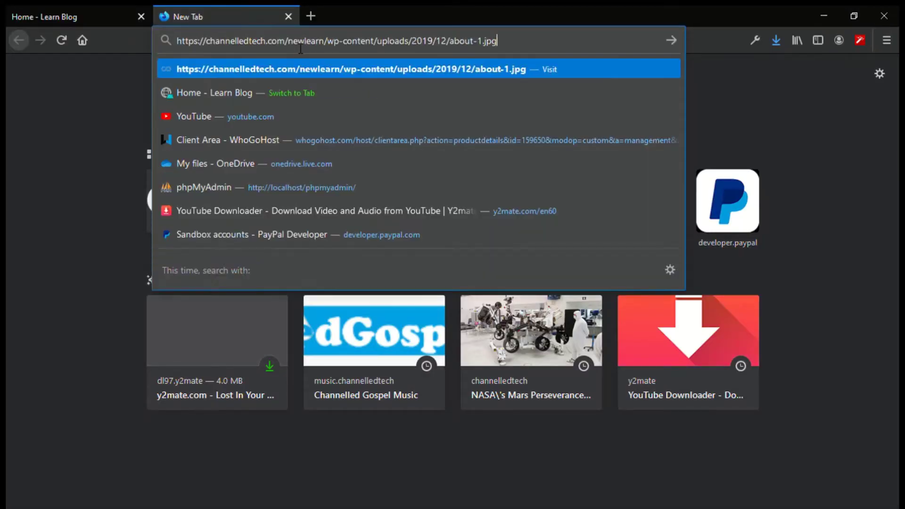
{"action": "key", "text": "Return"}
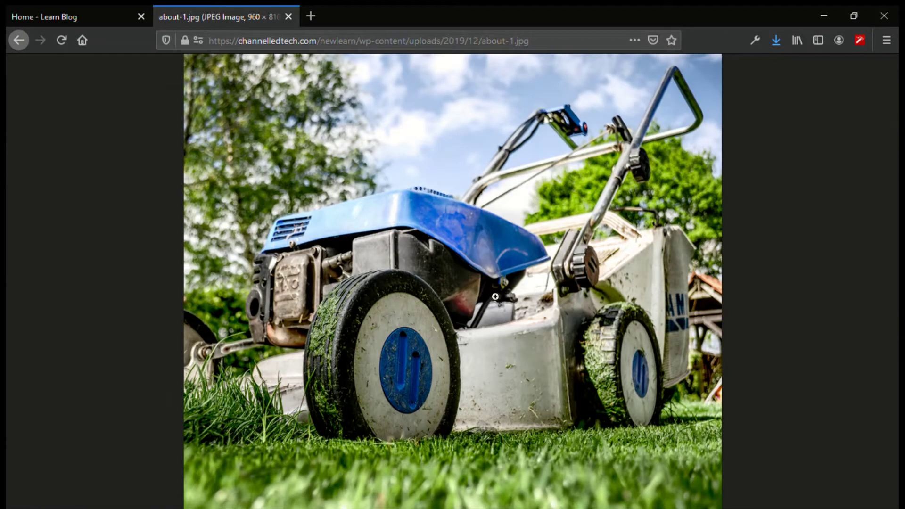
Trim about-1.jpg from the address to load the uploads/2019/12 folder listing.
{"action": "left_click", "coordinate": [536, 47]}
{"action": "left_click_drag", "start_coordinate": [535, 47], "coordinate": [490, 49]}
{"action": "key", "text": "BackSpace"}
{"action": "key", "text": "Return"}
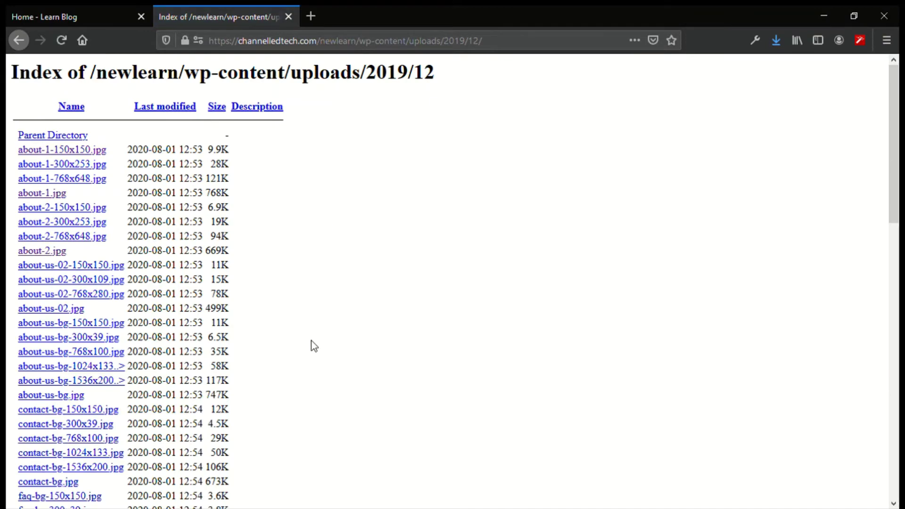
Scroll through the uploads/2019/12 directory listing of uploaded files.
{"action": "scroll", "coordinate": [311, 341], "scroll_direction": "down", "scroll_amount": 10}
{"action": "scroll", "coordinate": [311, 341], "scroll_direction": "down", "scroll_amount": 6}
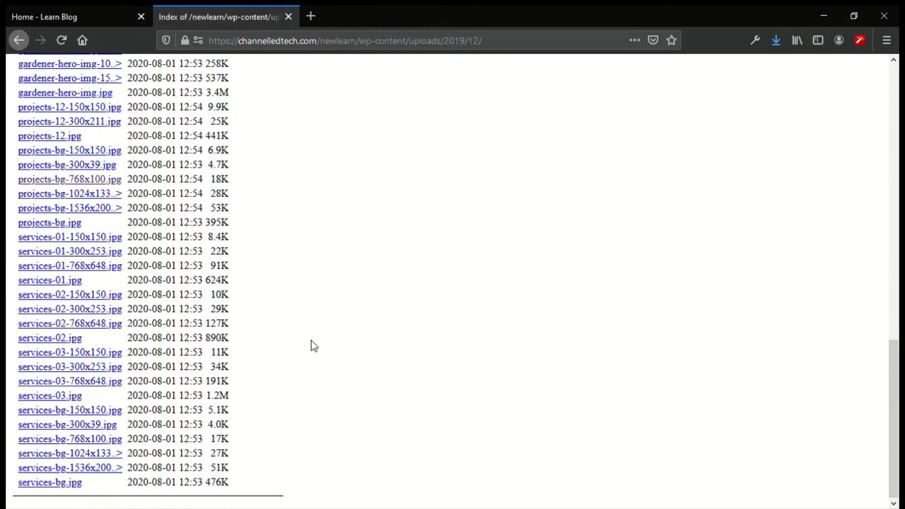
{"action": "scroll", "coordinate": [312, 341], "scroll_direction": "up", "scroll_amount": 11}
{"action": "scroll", "coordinate": [312, 341], "scroll_direction": "up", "scroll_amount": 5}
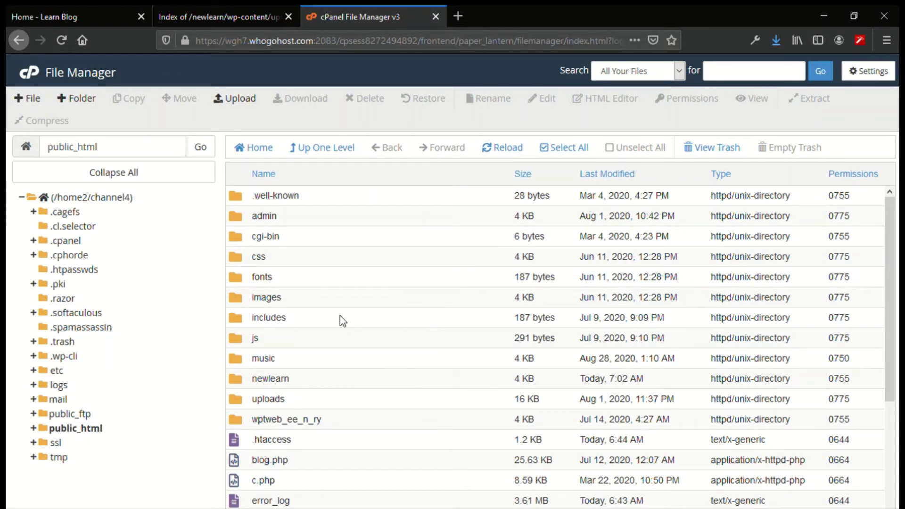
Open the newlearn folder, save Show Hidden Files (dotfiles) in Settings, and select .htaccess.
{"action": "double_click", "coordinate": [305, 386]}
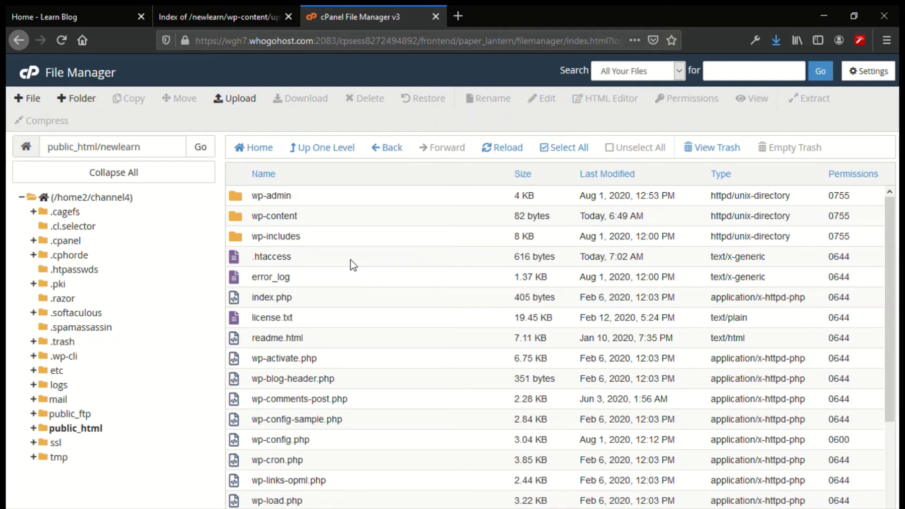
{"action": "left_click", "coordinate": [353, 265]}
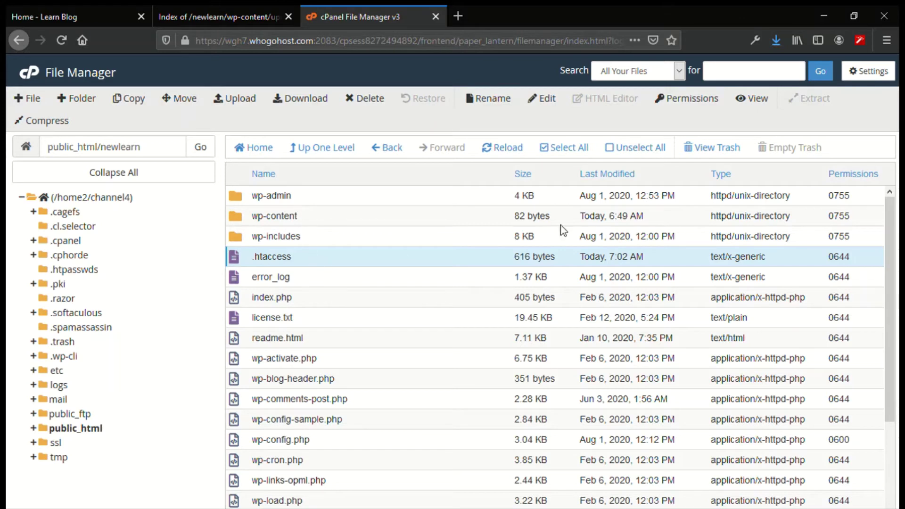
{"action": "left_click", "coordinate": [880, 75]}
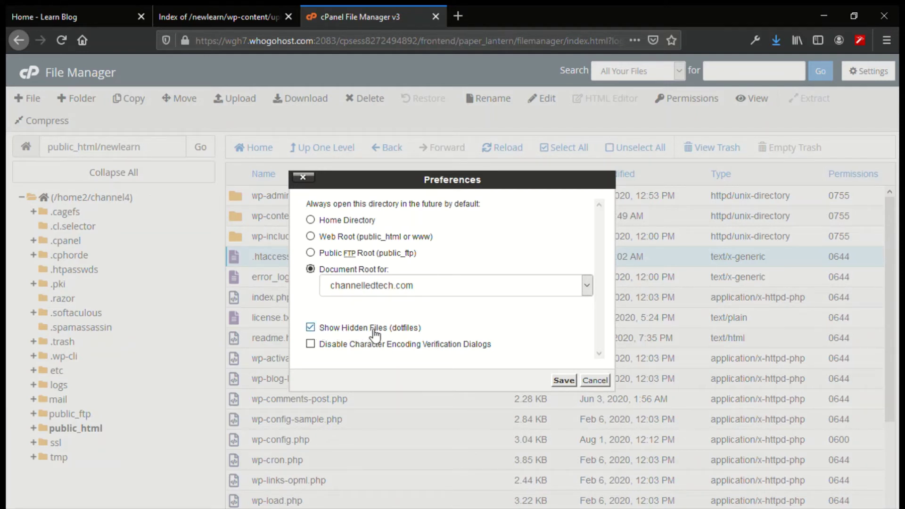
{"action": "left_click", "coordinate": [565, 382]}
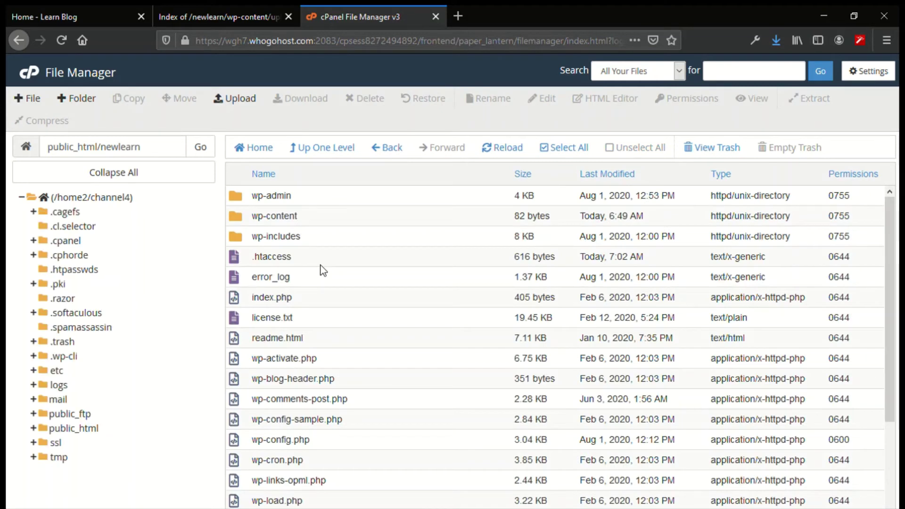
{"action": "left_click", "coordinate": [298, 259]}
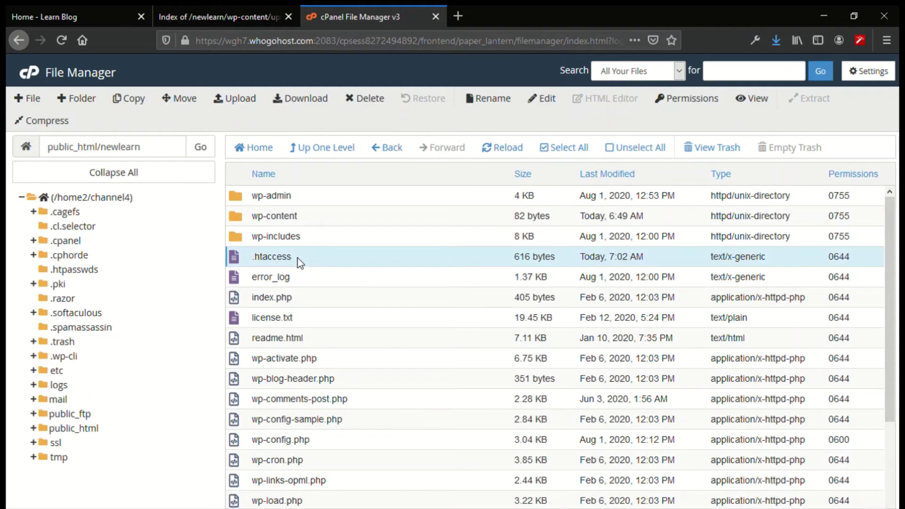
Append 'Options -Indexes' on line 20 of the newlearn .htaccess and save changes.
{"action": "left_click", "coordinate": [549, 99]}
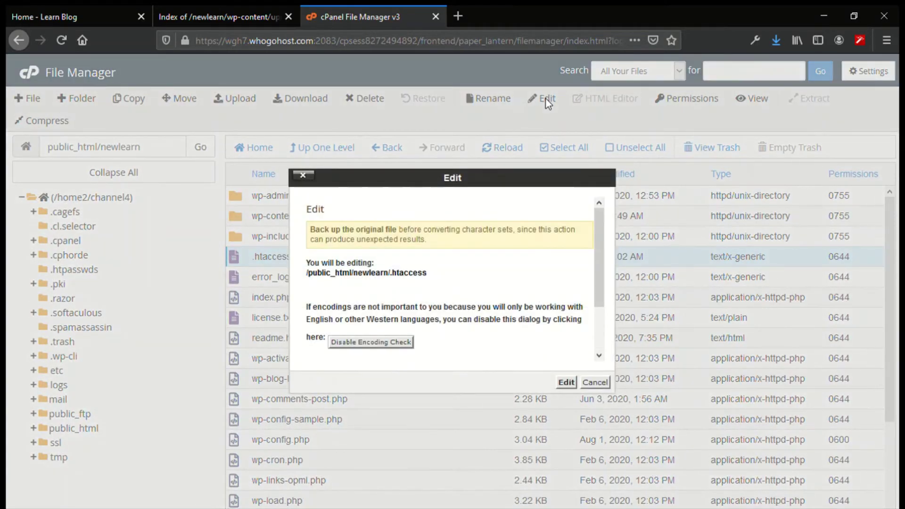
{"action": "left_click", "coordinate": [566, 382]}
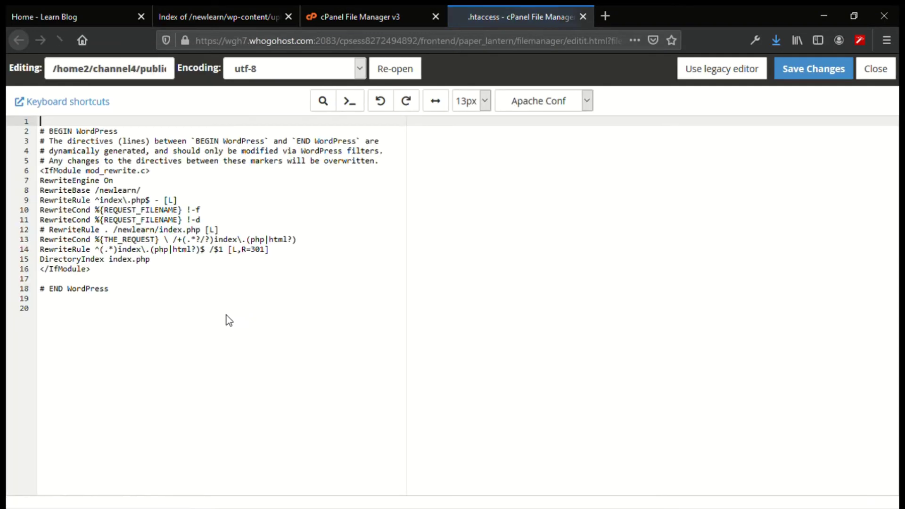
{"action": "left_click", "coordinate": [76, 322]}
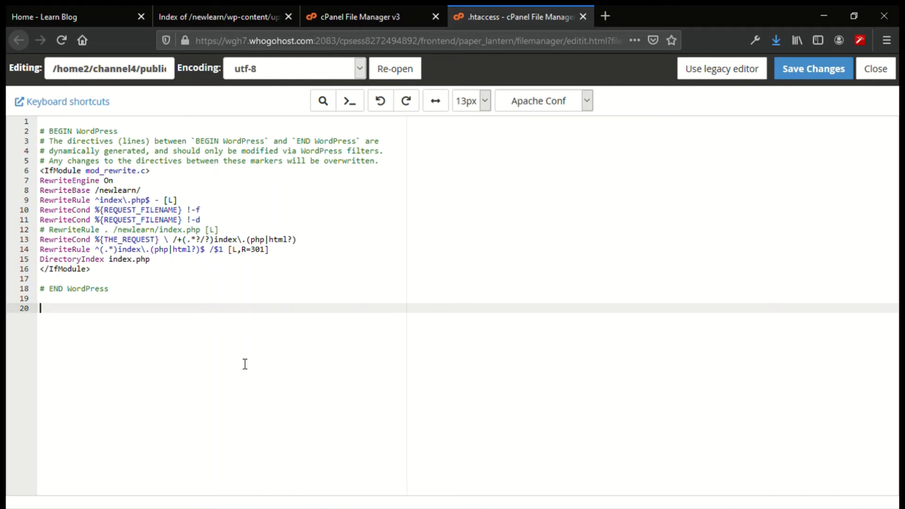
{"action": "type", "text": "Options -Indexes"}
{"action": "left_click", "coordinate": [799, 76]}
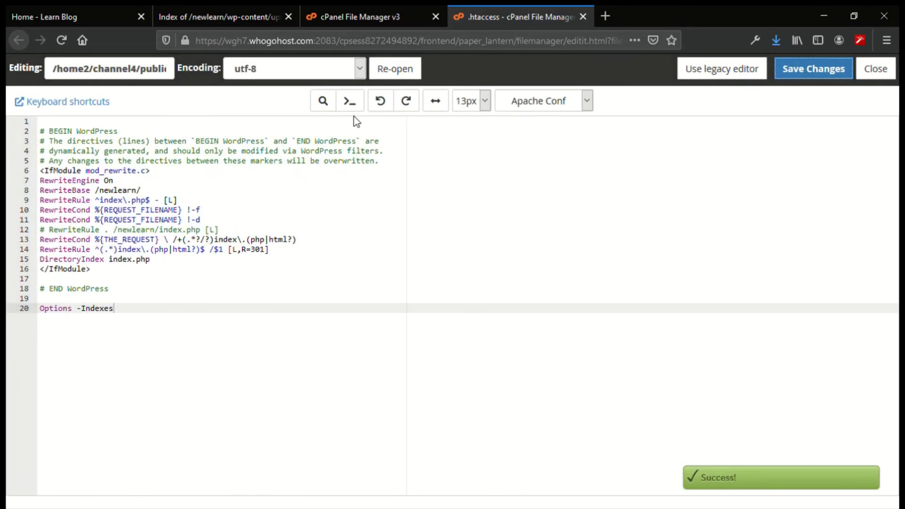
Reload the uploads/2019/12 listing to confirm it now returns 403 Forbidden.
{"action": "left_click", "coordinate": [241, 17]}
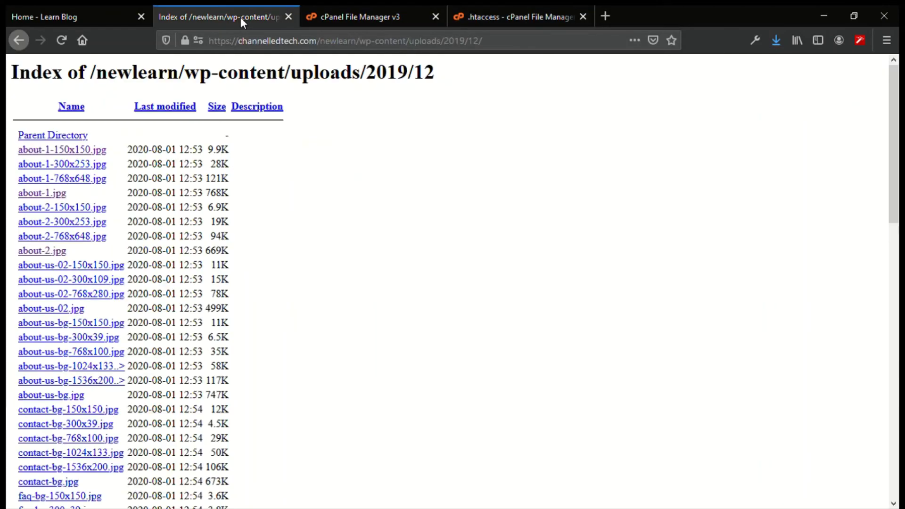
{"action": "left_click", "coordinate": [61, 40]}
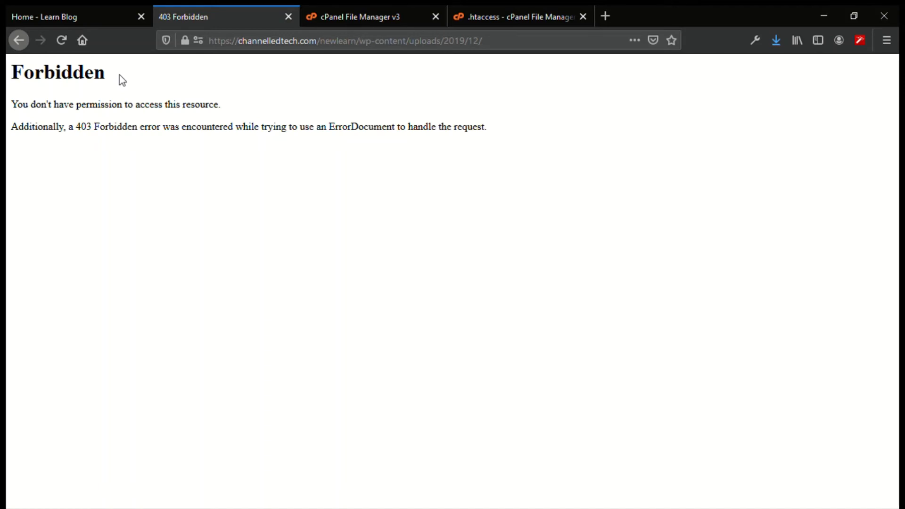
{"action": "left_click", "coordinate": [67, 45]}
{"action": "left_click", "coordinate": [499, 12]}
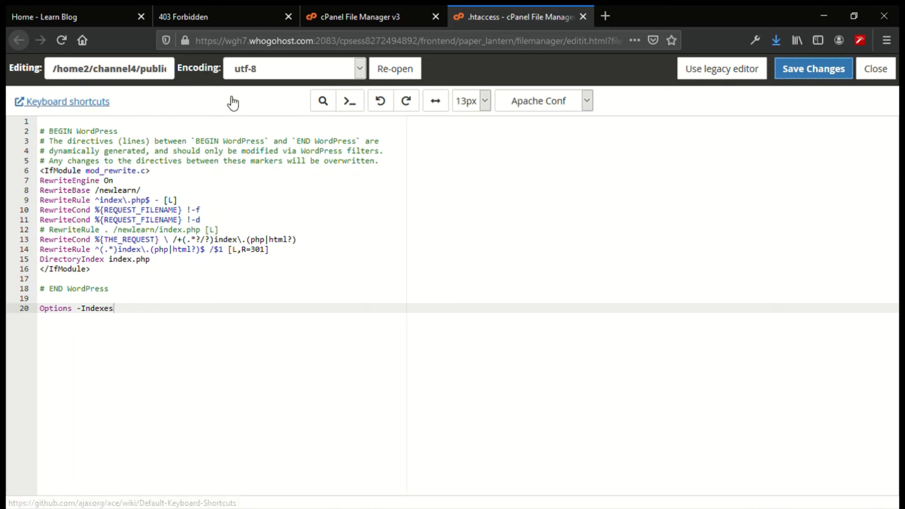
Trim the address to uploads/2019/ to confirm it is also 403 Forbidden, then return to the editor.
{"action": "left_click", "coordinate": [226, 18]}
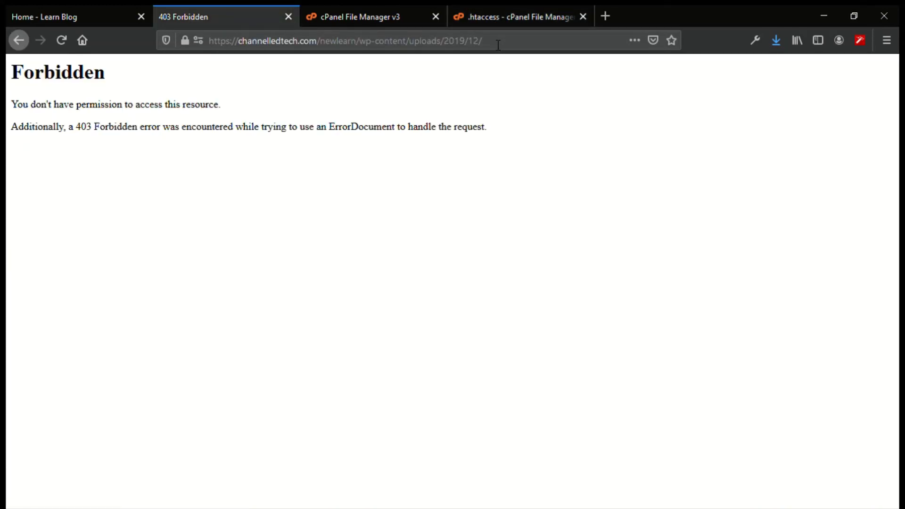
{"action": "left_click_drag", "start_coordinate": [494, 45], "coordinate": [473, 45]}
{"action": "key", "text": "BackSpace"}
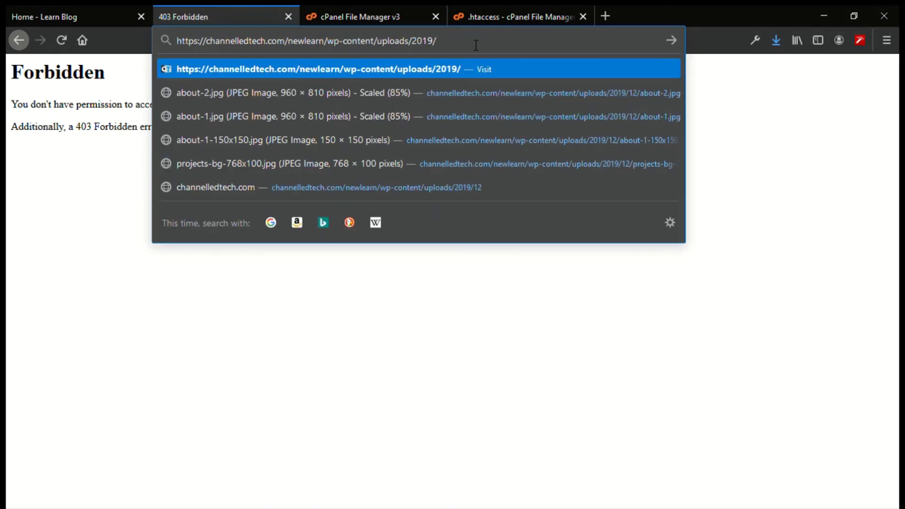
{"action": "key", "text": "Return"}
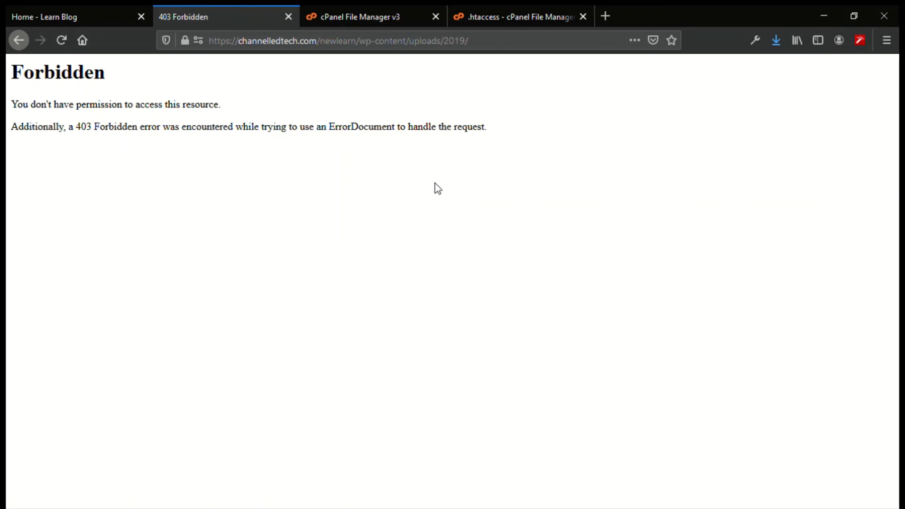
{"action": "left_click", "coordinate": [527, 10]}
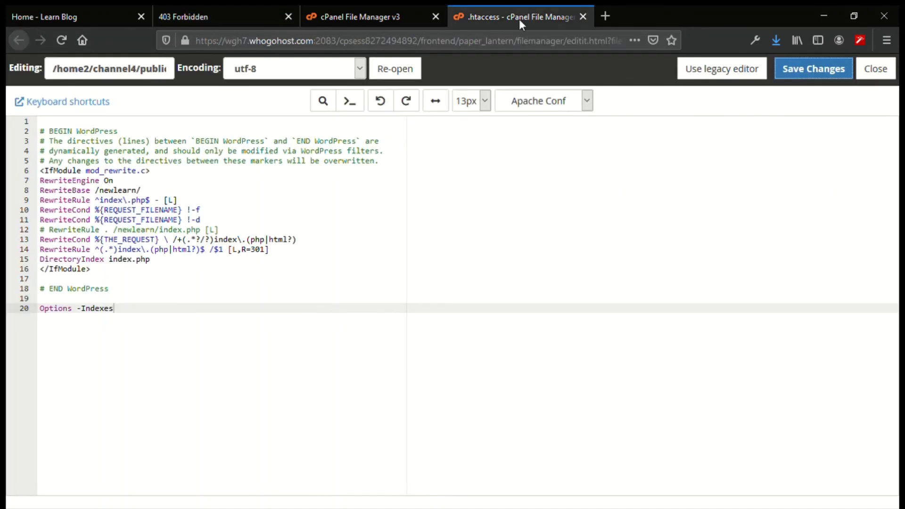